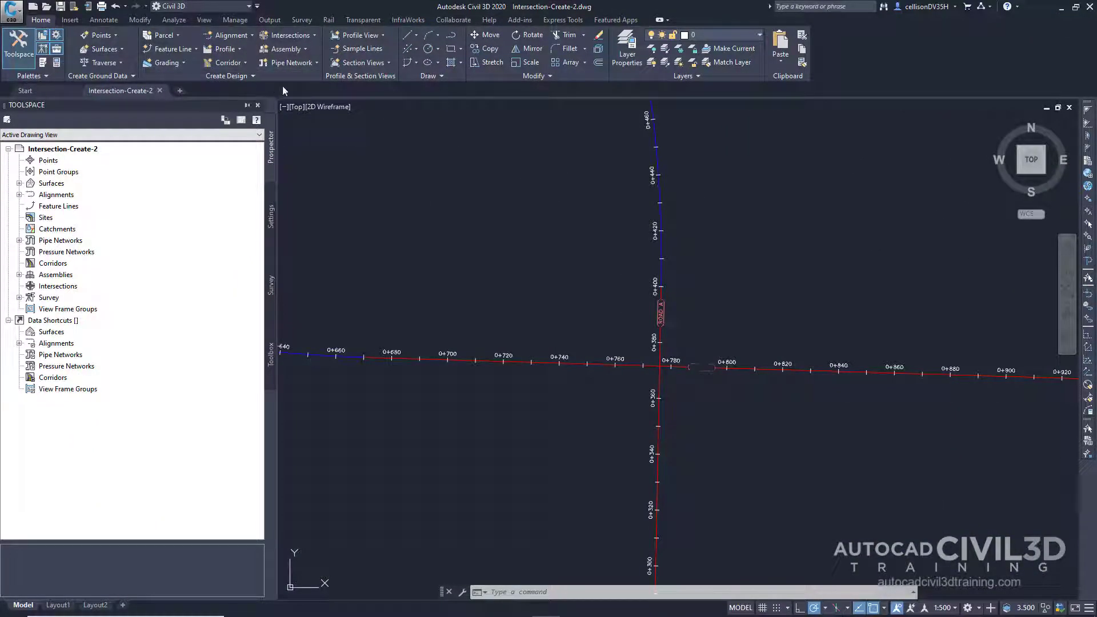
Step: Create an intersection at the Road A/Road B crossing, choosing Road A as the main road
{"action": "left_click", "coordinate": [315, 36]}
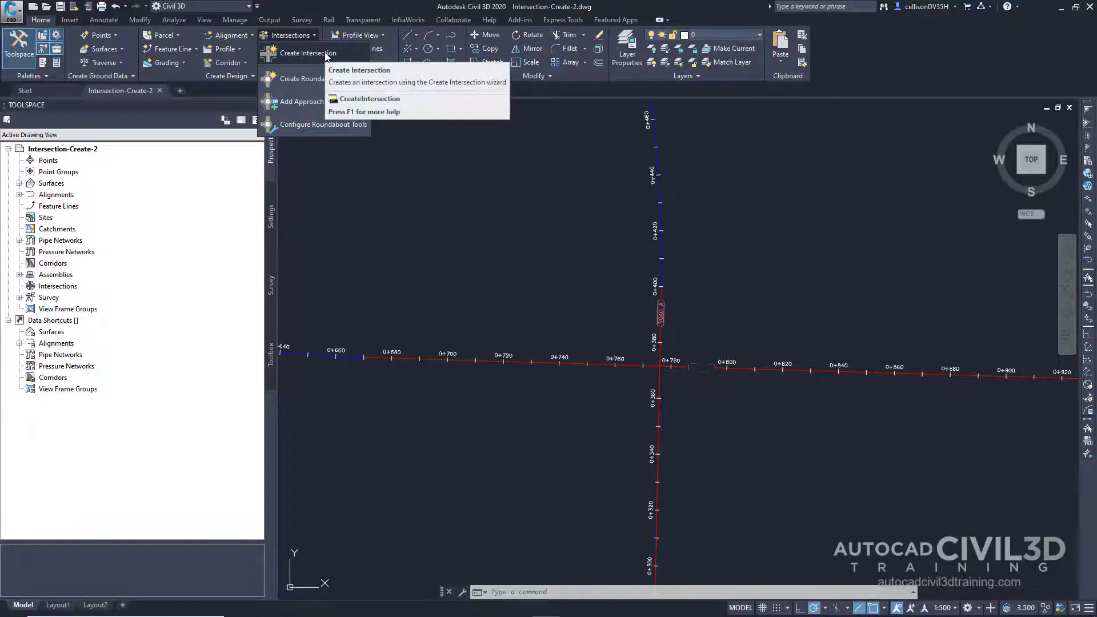
{"action": "left_click", "coordinate": [327, 54]}
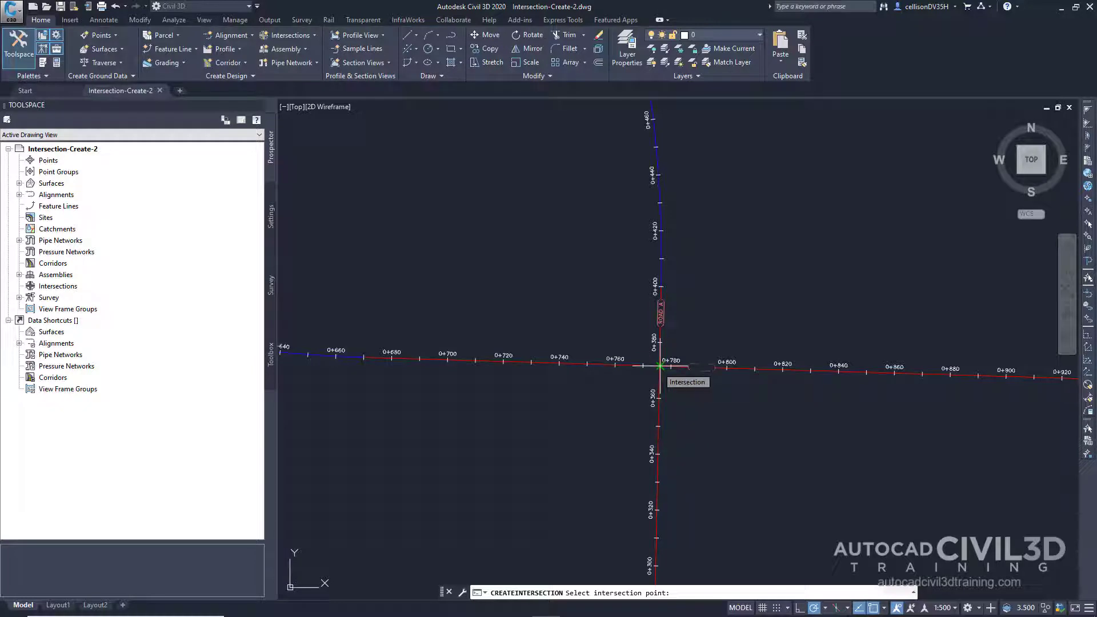
{"action": "left_click", "coordinate": [660, 366]}
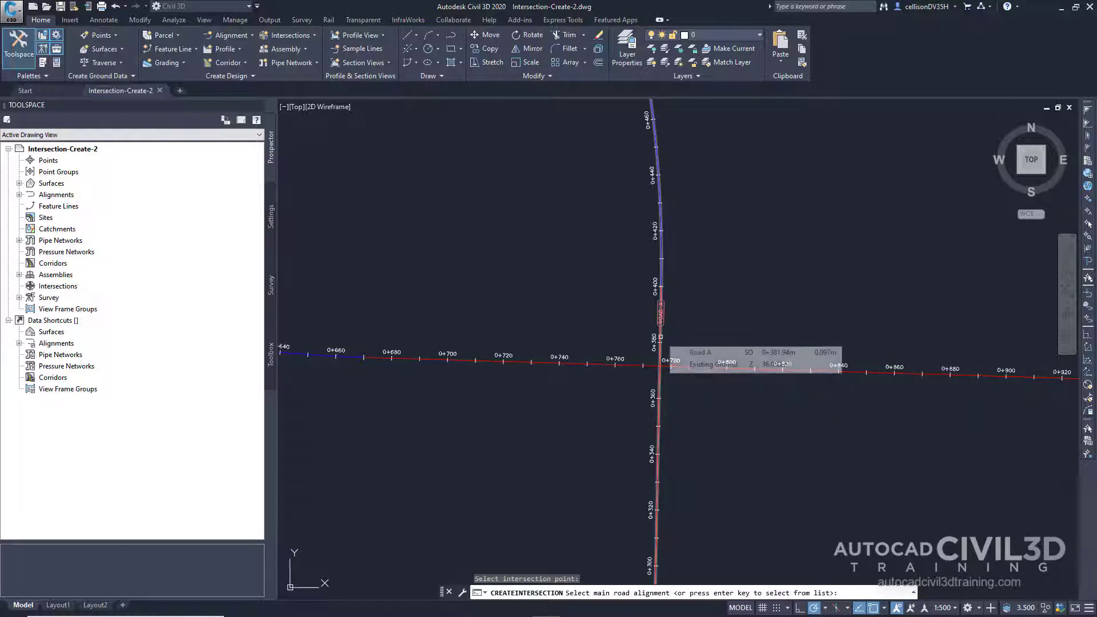
{"action": "left_click", "coordinate": [662, 339]}
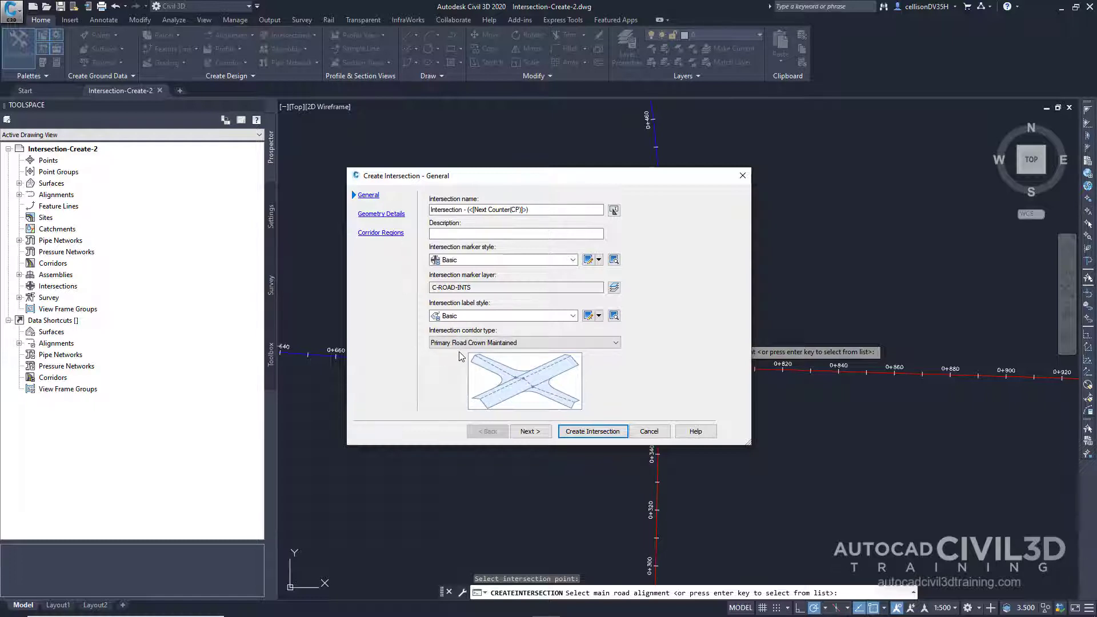
Step: Advance the Create Intersection wizard to Geometry Details with Road A priority 1, Road B priority 2
{"action": "left_click", "coordinate": [531, 431]}
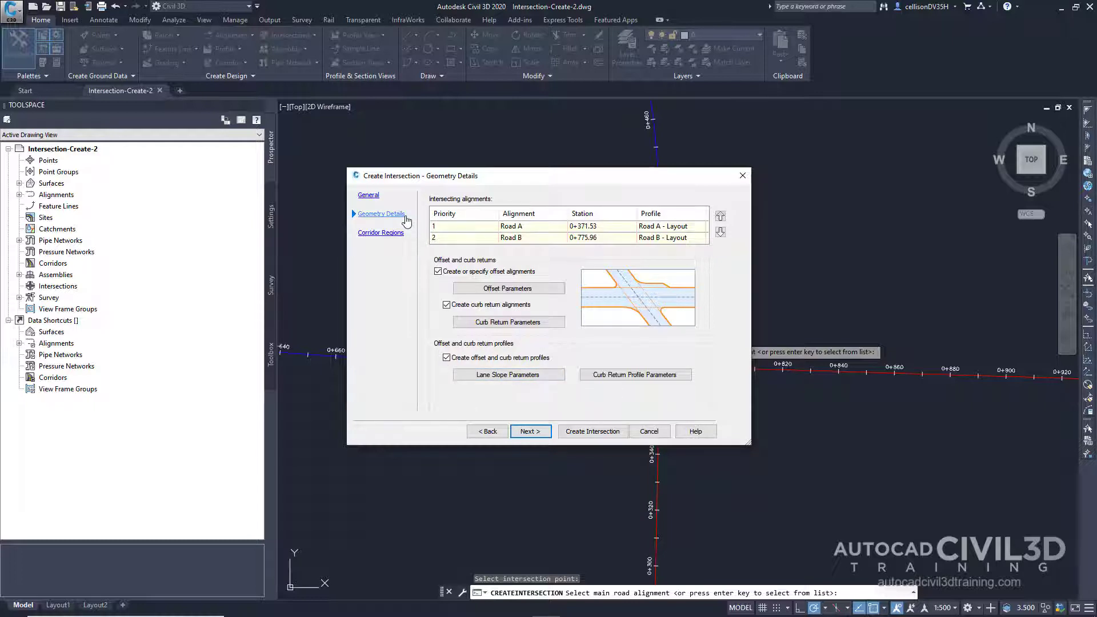
Step: Change Road A's left and right primary offset values from 3.000m to 6.000m
{"action": "left_click", "coordinate": [486, 289]}
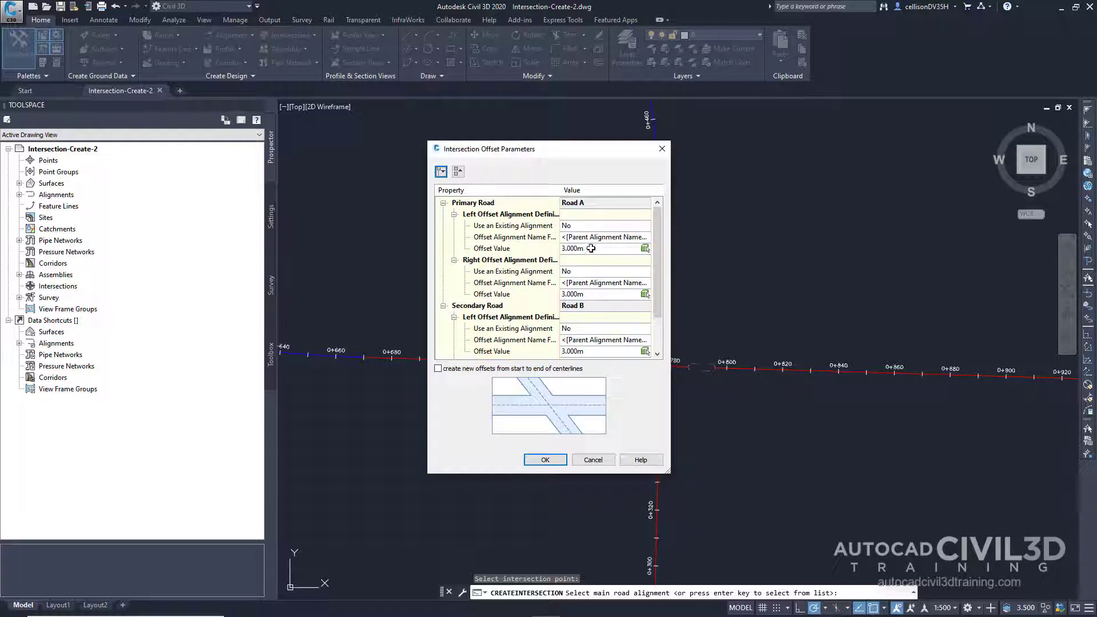
{"action": "left_click", "coordinate": [591, 248]}
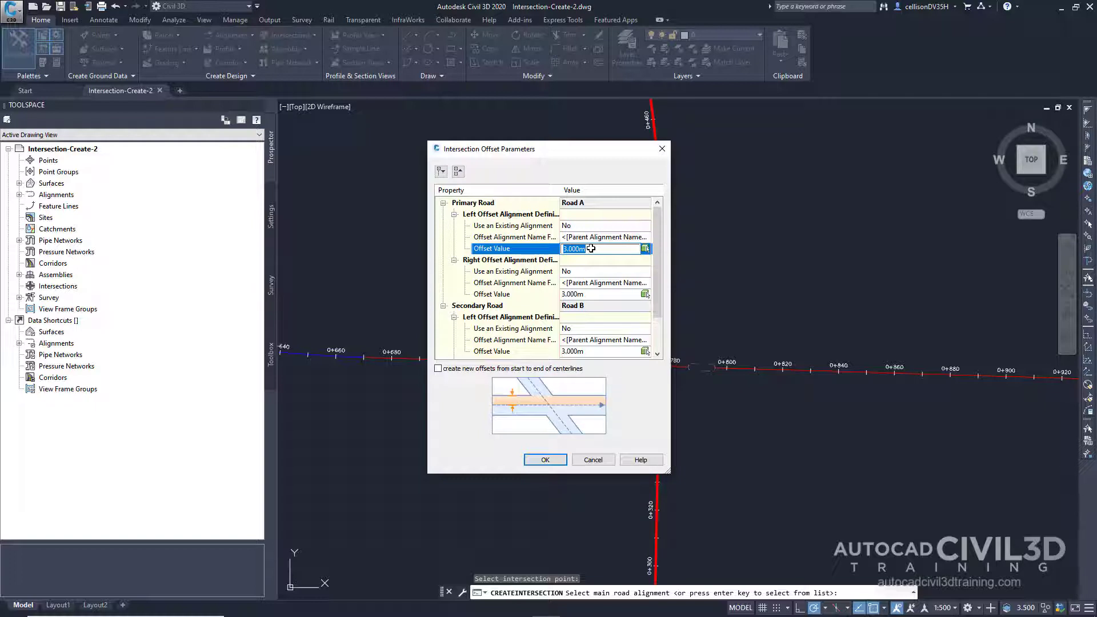
{"action": "type", "text": "6"}
{"action": "key", "text": "Return"}
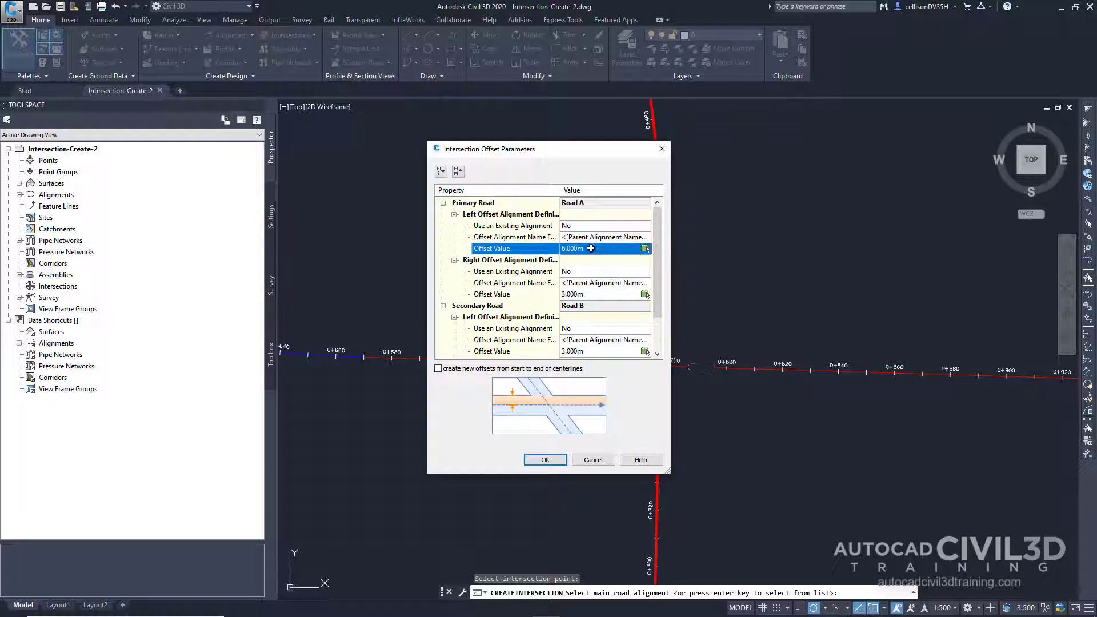
{"action": "left_click", "coordinate": [599, 296]}
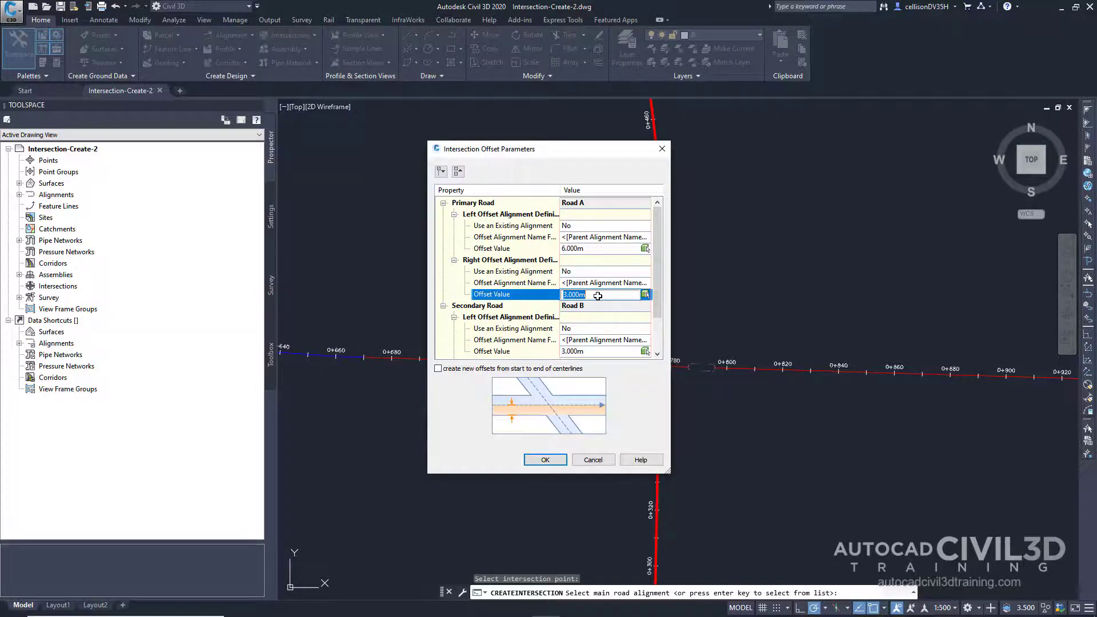
{"action": "type", "text": "6"}
{"action": "key", "text": "Return"}
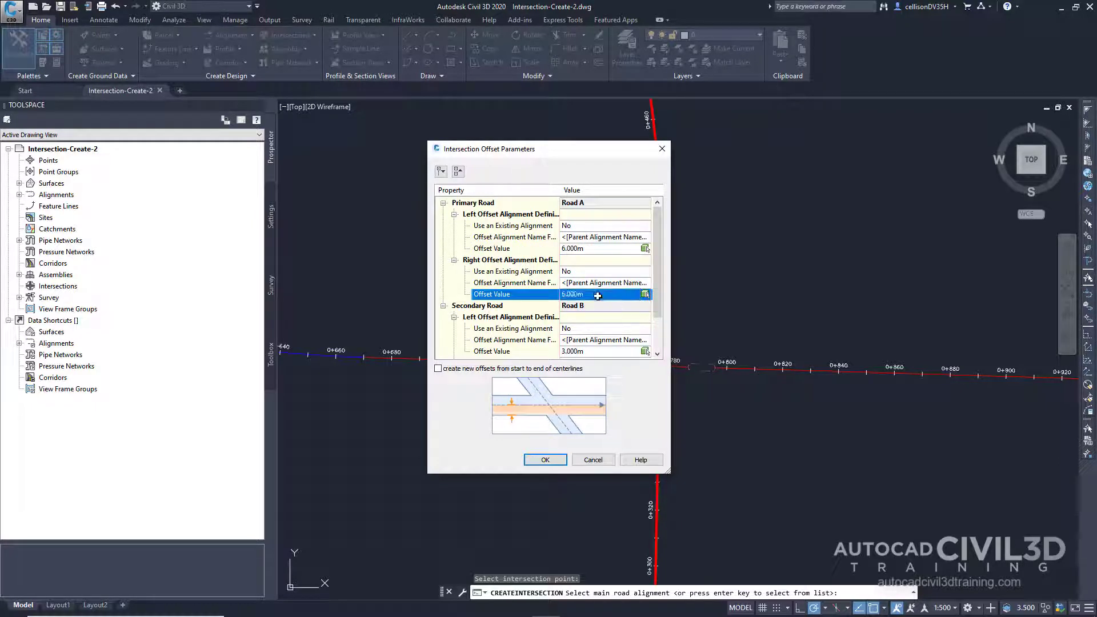
{"action": "scroll", "coordinate": [545, 312], "scroll_direction": "down", "scroll_amount": 1}
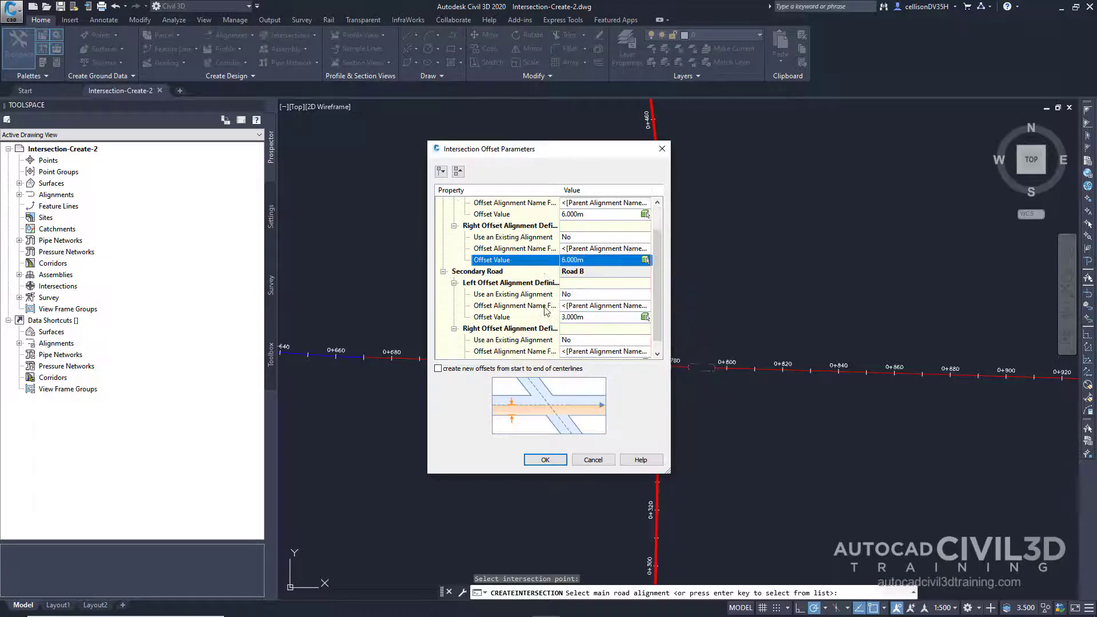
{"action": "scroll", "coordinate": [544, 311], "scroll_direction": "down", "scroll_amount": 1}
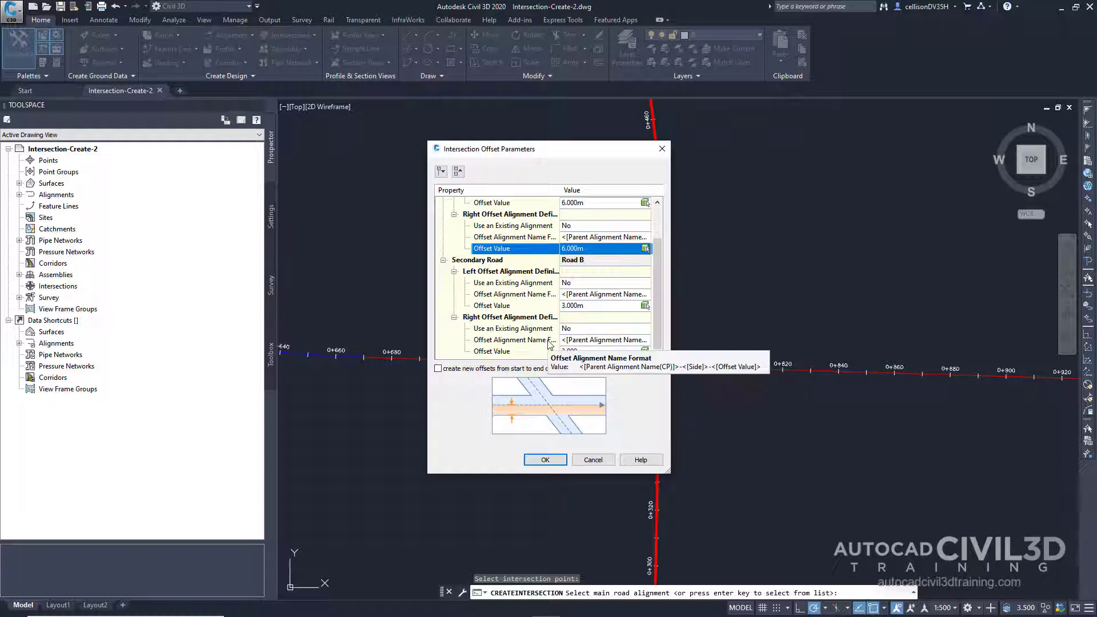
Step: Accept the 6 m offsets and widen the outgoing Road A turn lane at the NE curb return
{"action": "left_click", "coordinate": [546, 460]}
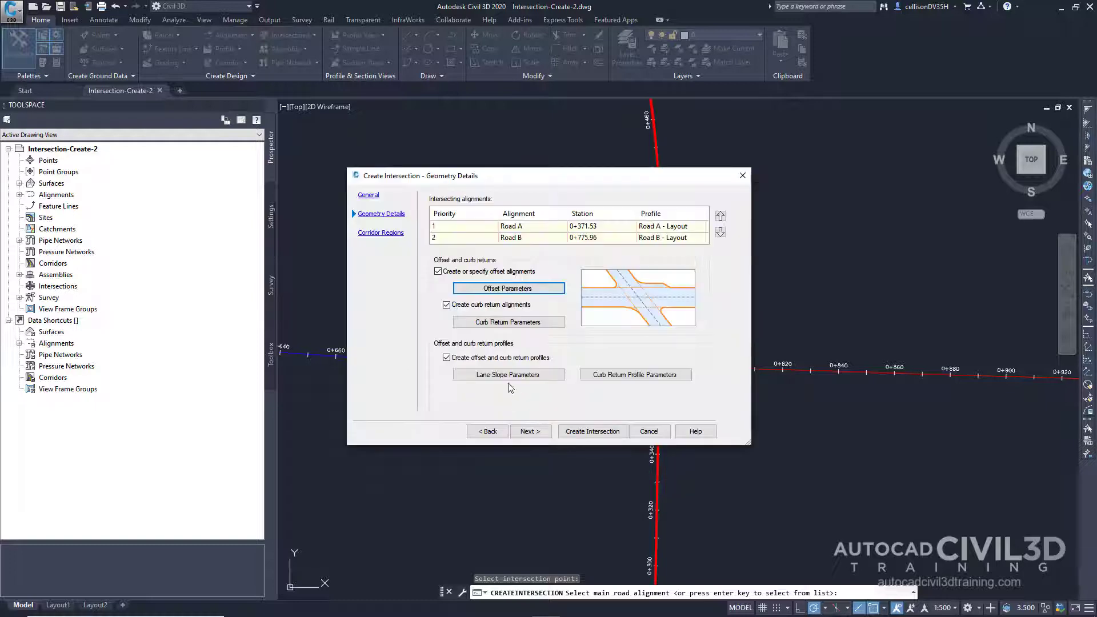
{"action": "left_click", "coordinate": [476, 323]}
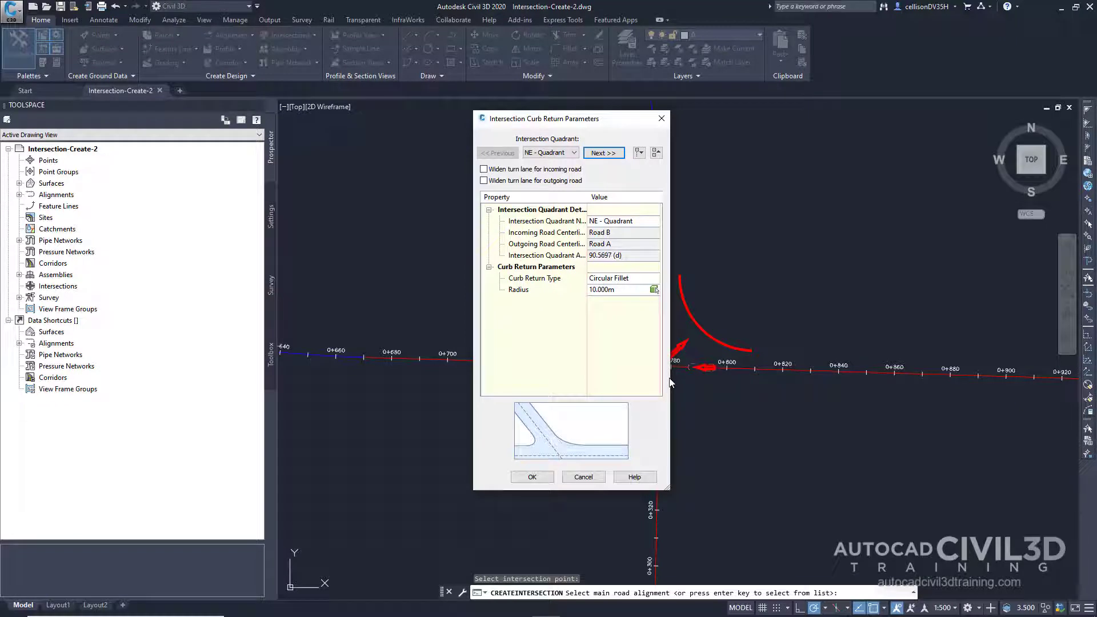
{"action": "left_click_drag", "start_coordinate": [601, 121], "coordinate": [500, 141]}
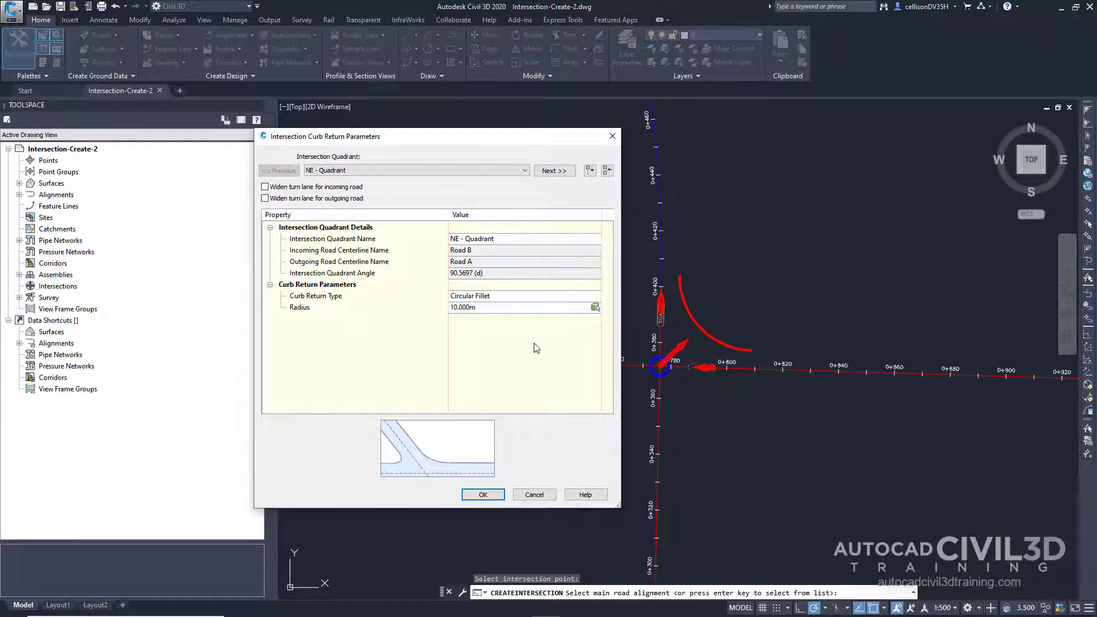
{"action": "left_click", "coordinate": [304, 199]}
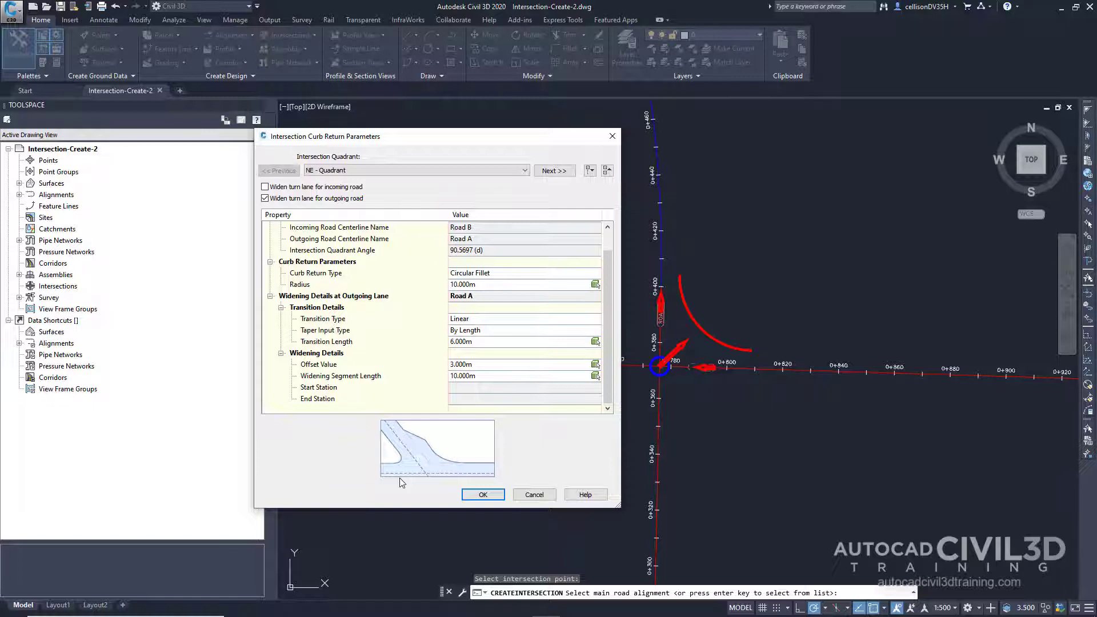
Step: Widen the incoming turn lane at SE and NW, and the outgoing lane at SW
{"action": "left_click", "coordinate": [561, 172]}
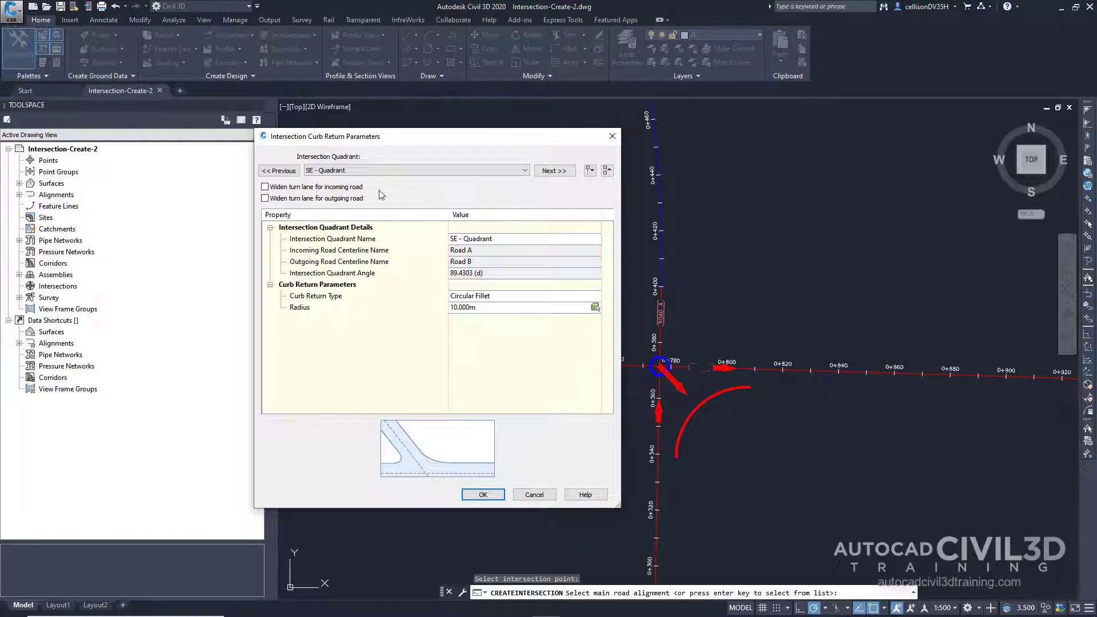
{"action": "left_click", "coordinate": [347, 188]}
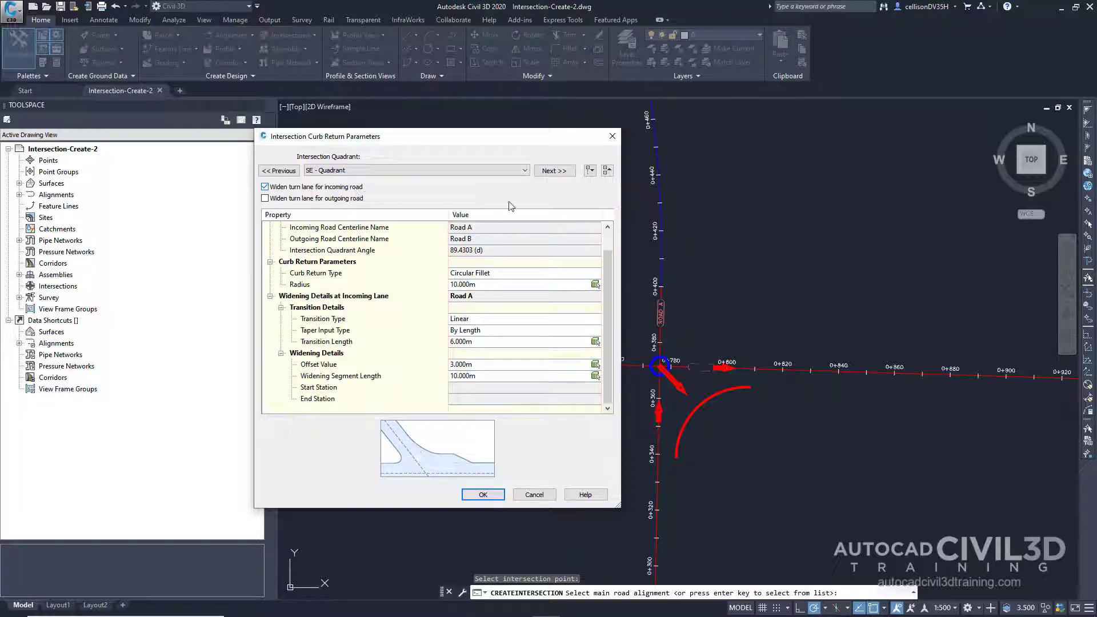
{"action": "left_click", "coordinate": [555, 172]}
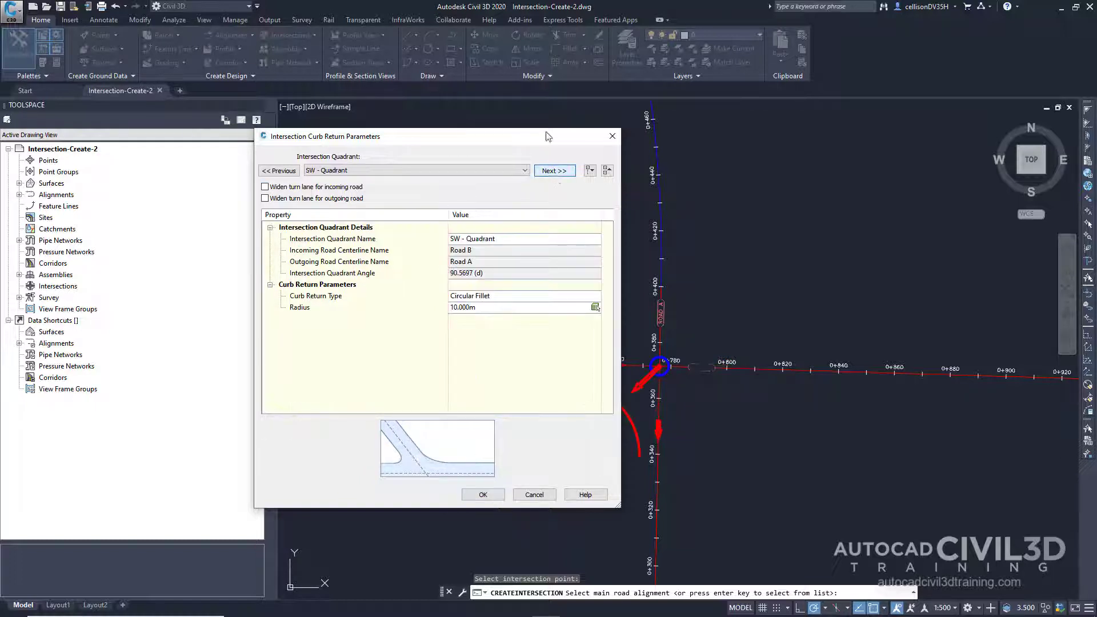
{"action": "left_click_drag", "start_coordinate": [538, 138], "coordinate": [431, 140]}
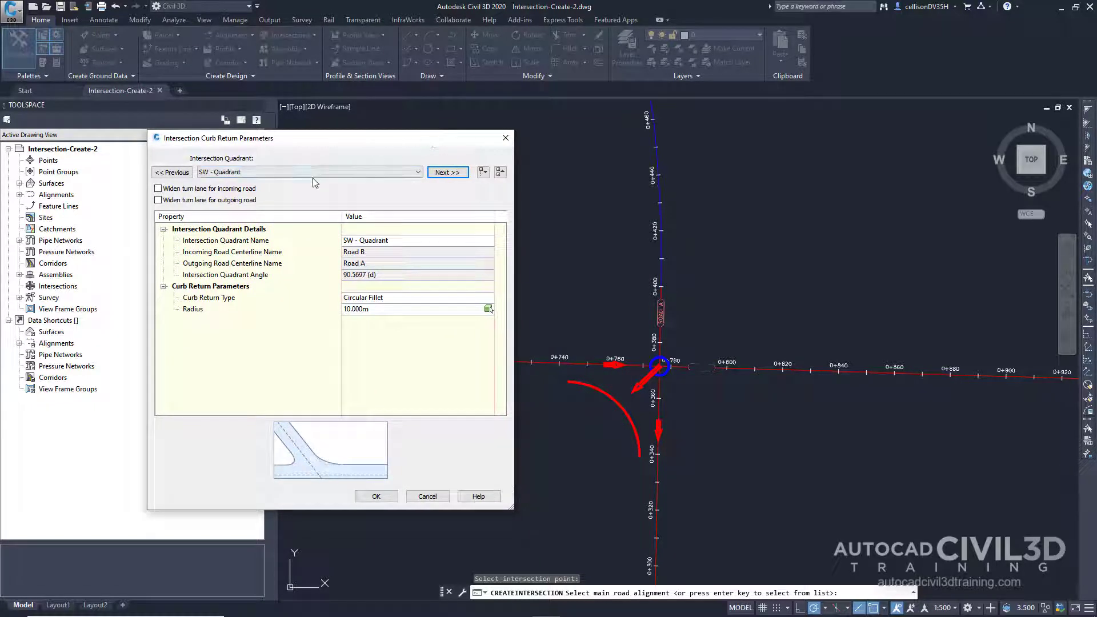
{"action": "left_click", "coordinate": [249, 202]}
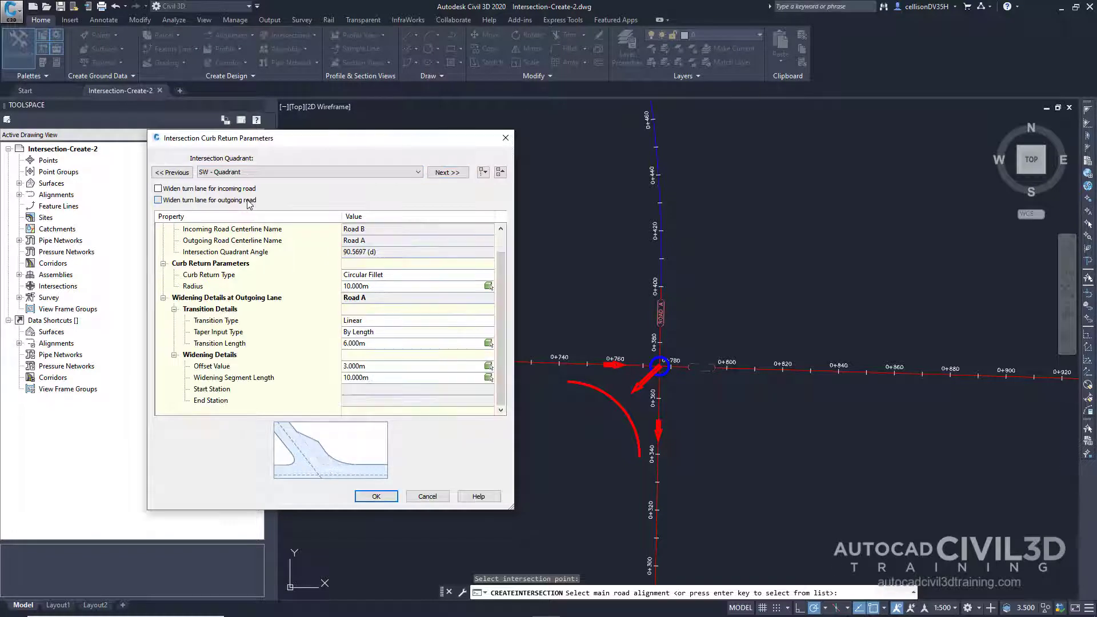
{"action": "left_click", "coordinate": [458, 179]}
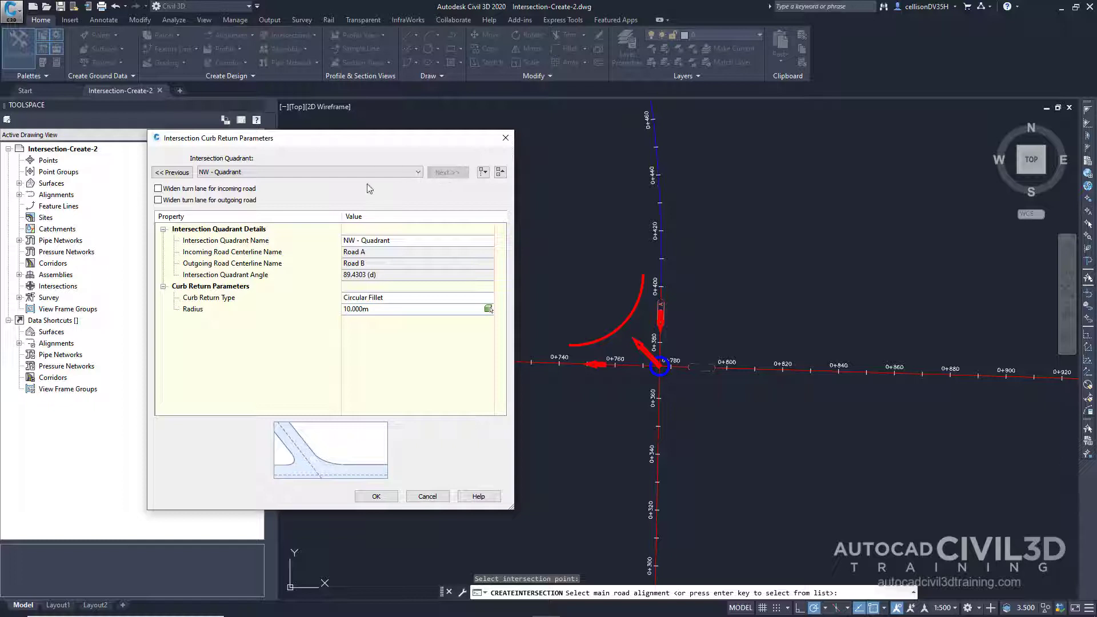
{"action": "left_click", "coordinate": [244, 191]}
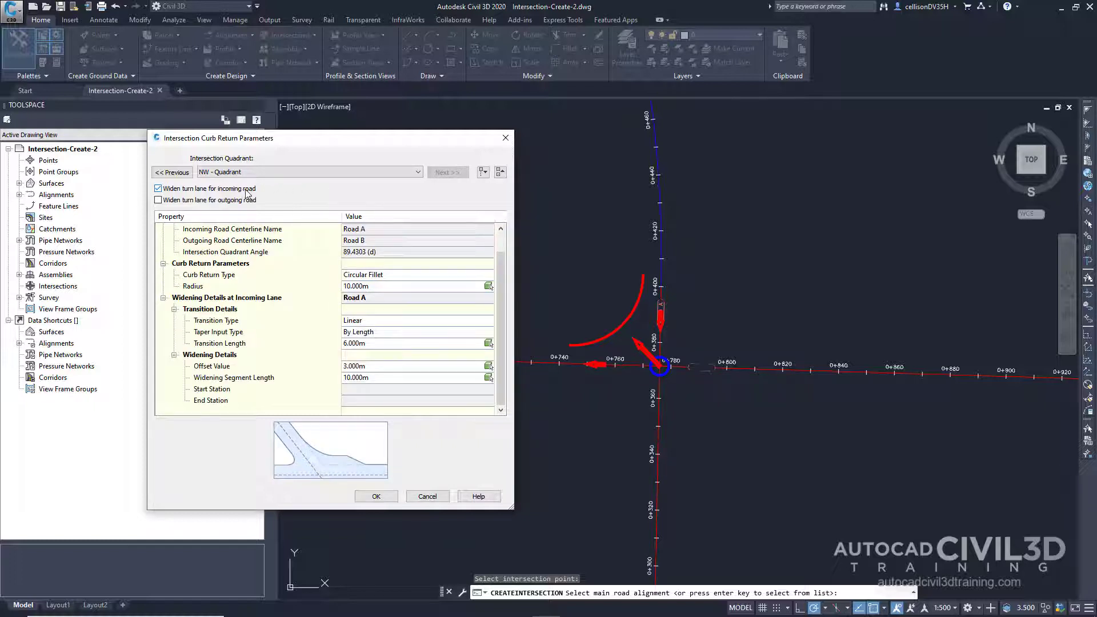
Step: Accept the curb return parameters and advance the wizard to the Corridor Regions page
{"action": "left_click", "coordinate": [368, 496]}
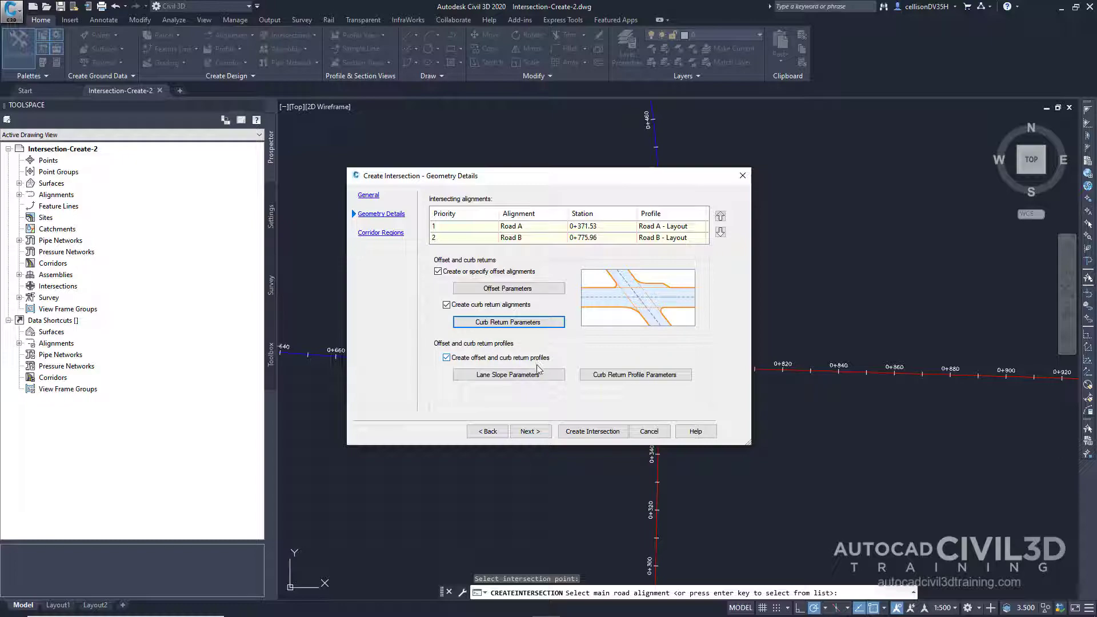
{"action": "left_click", "coordinate": [530, 431]}
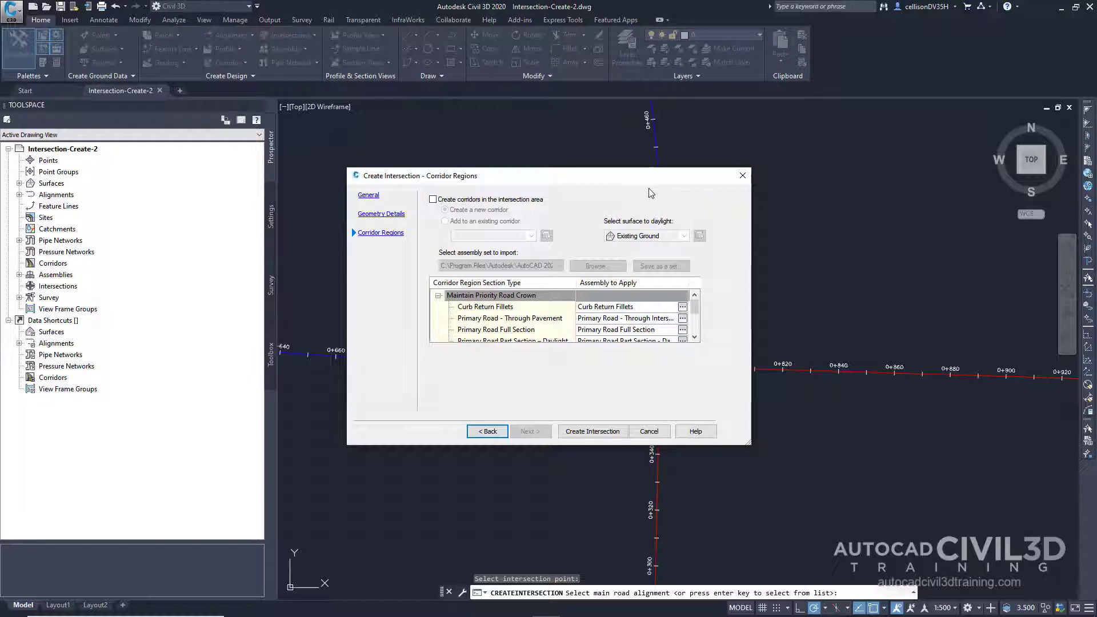
Step: Enable corridors in the intersection area and select Assemblies > Metric > _Autodesk (Metric) Assembly Sets.xml
{"action": "left_click", "coordinate": [495, 200]}
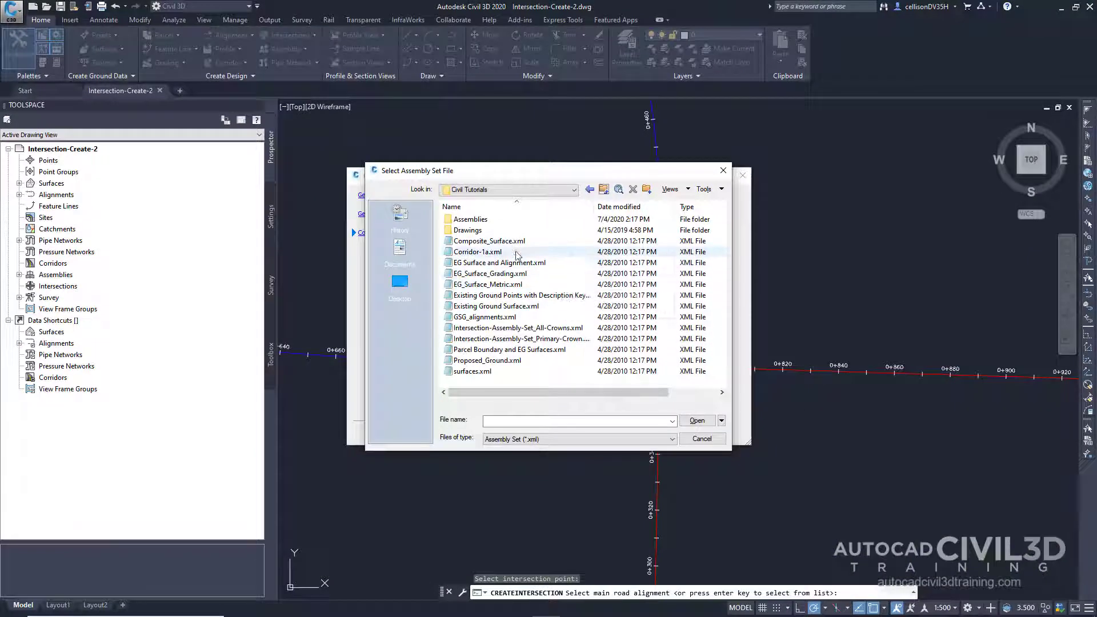
{"action": "double_click", "coordinate": [476, 220]}
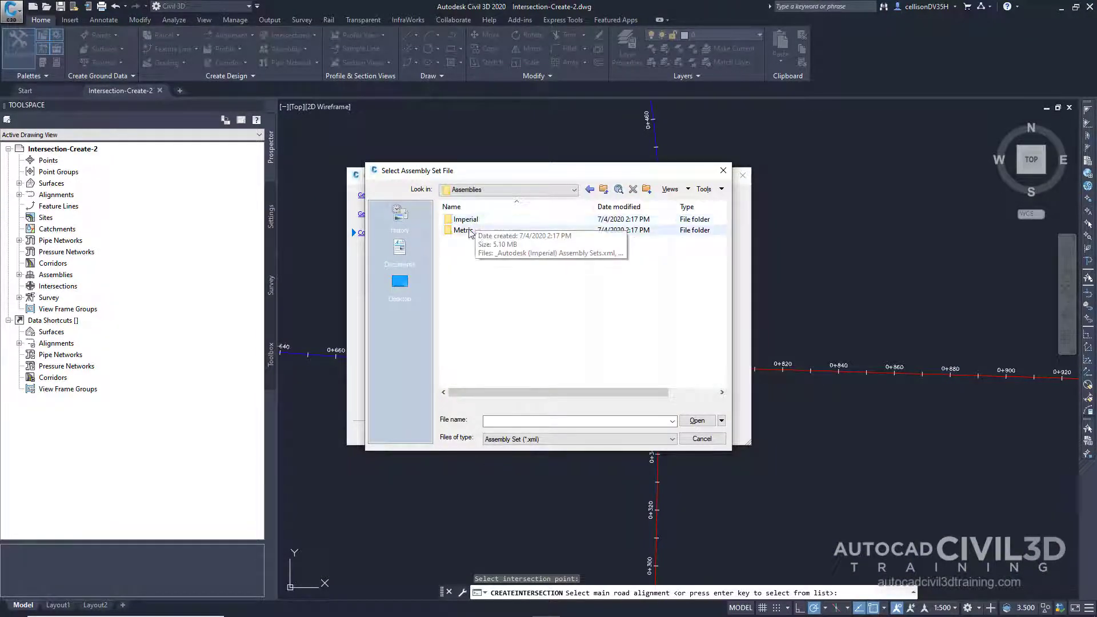
{"action": "double_click", "coordinate": [466, 231]}
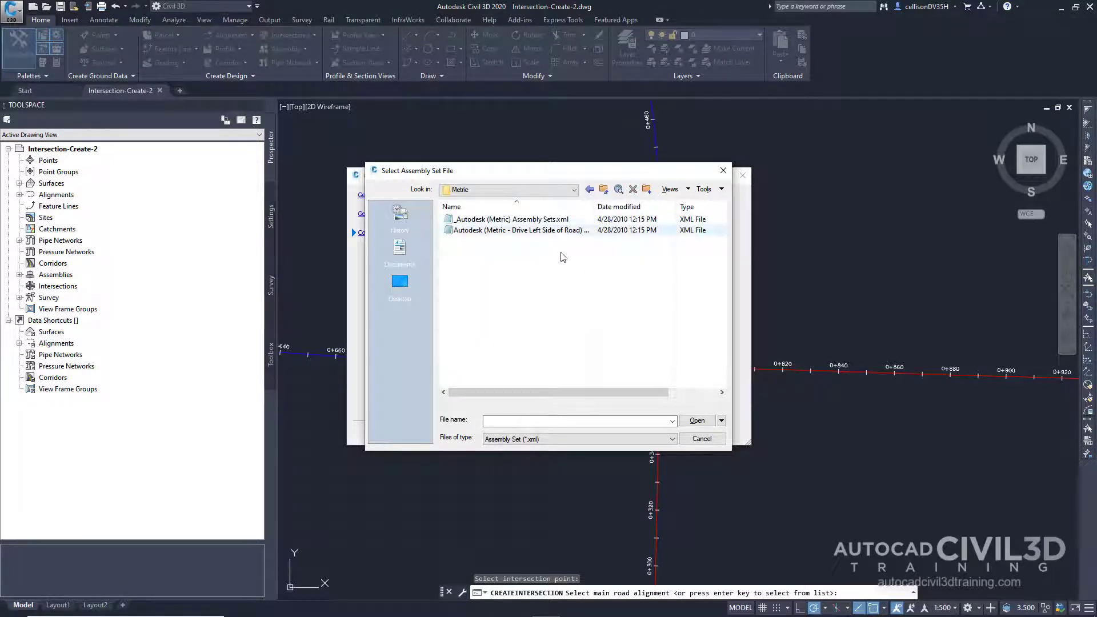
{"action": "left_click", "coordinate": [517, 222]}
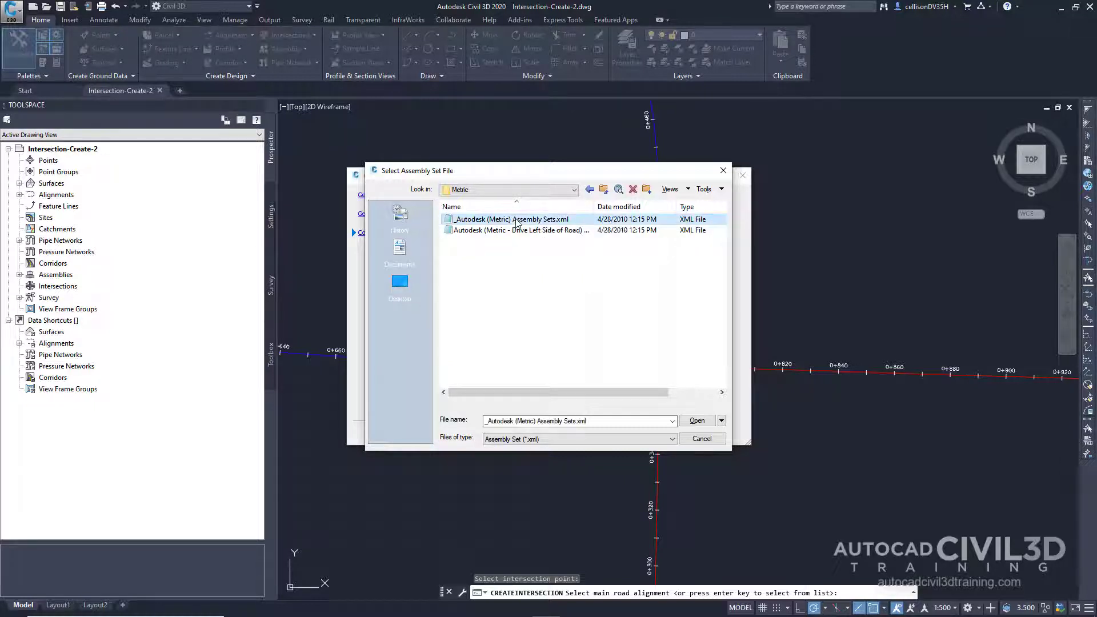
Step: Load the metric assembly set and review the Curb Return Fillets assembly without changing it
{"action": "left_click", "coordinate": [698, 421]}
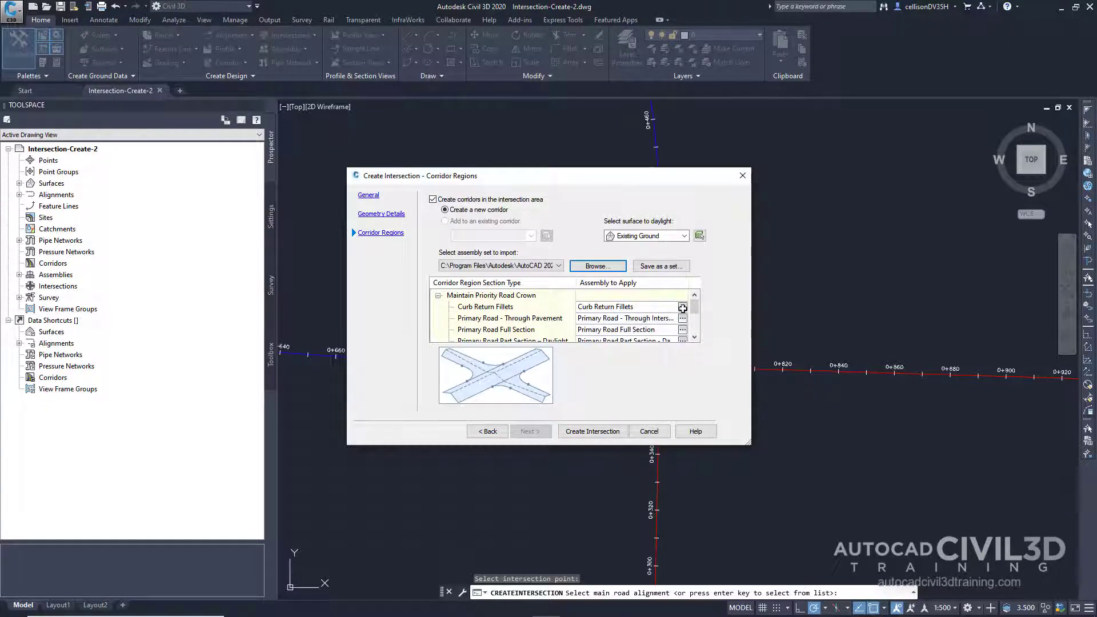
{"action": "left_click", "coordinate": [682, 307]}
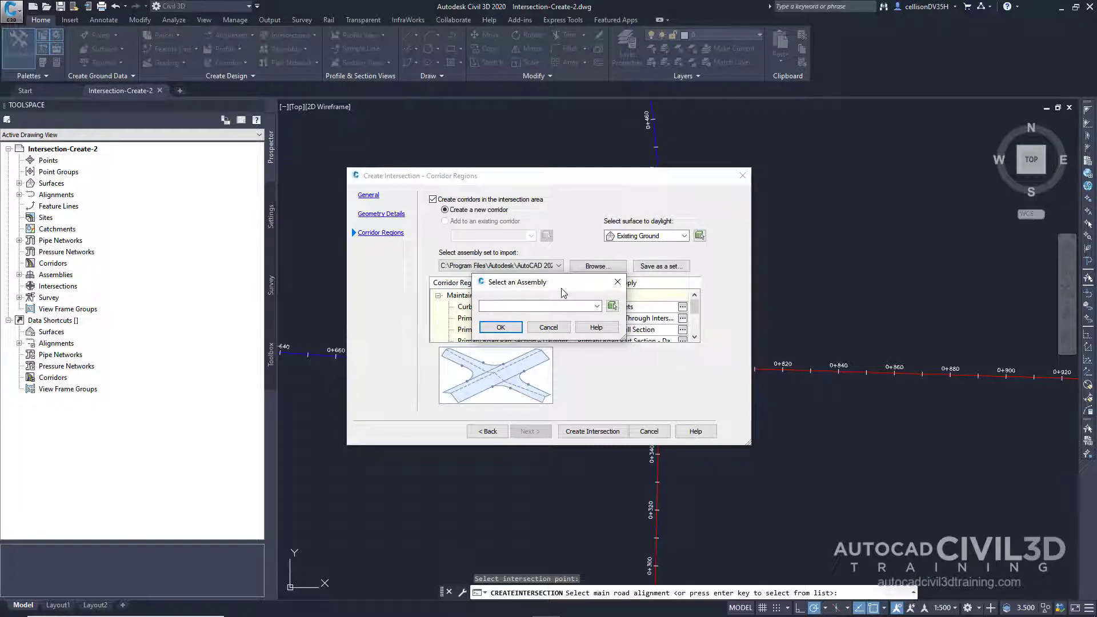
{"action": "left_click_drag", "start_coordinate": [563, 291], "coordinate": [424, 272]}
{"action": "left_click", "coordinate": [426, 309]}
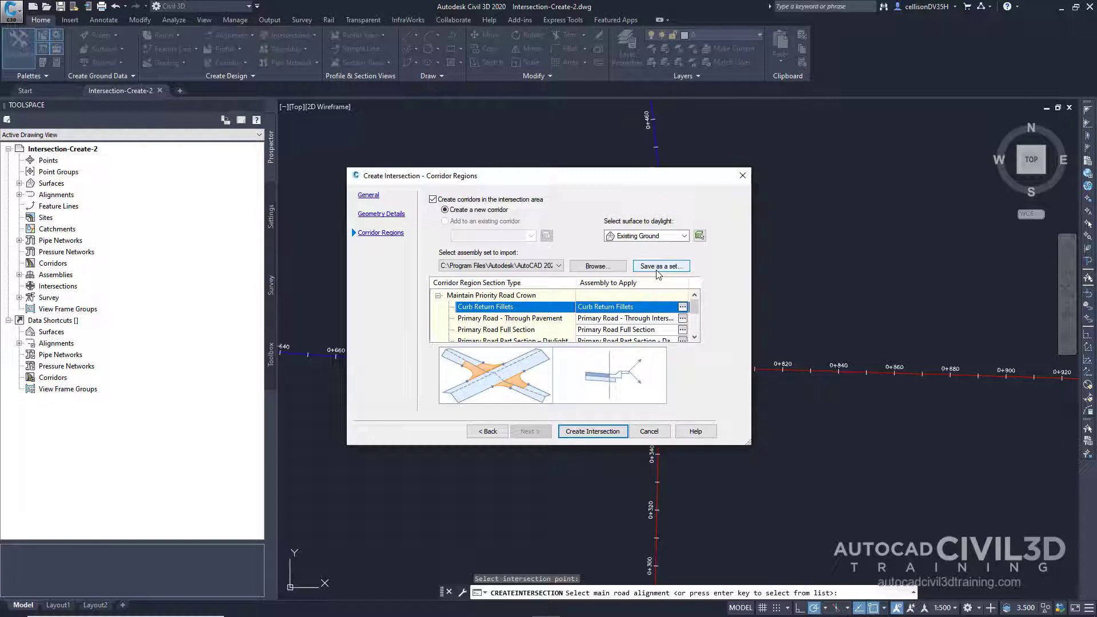
Step: Build the Road A/Road B intersection and inspect its new corridor with curb returns and widened lanes
{"action": "left_click", "coordinate": [615, 433]}
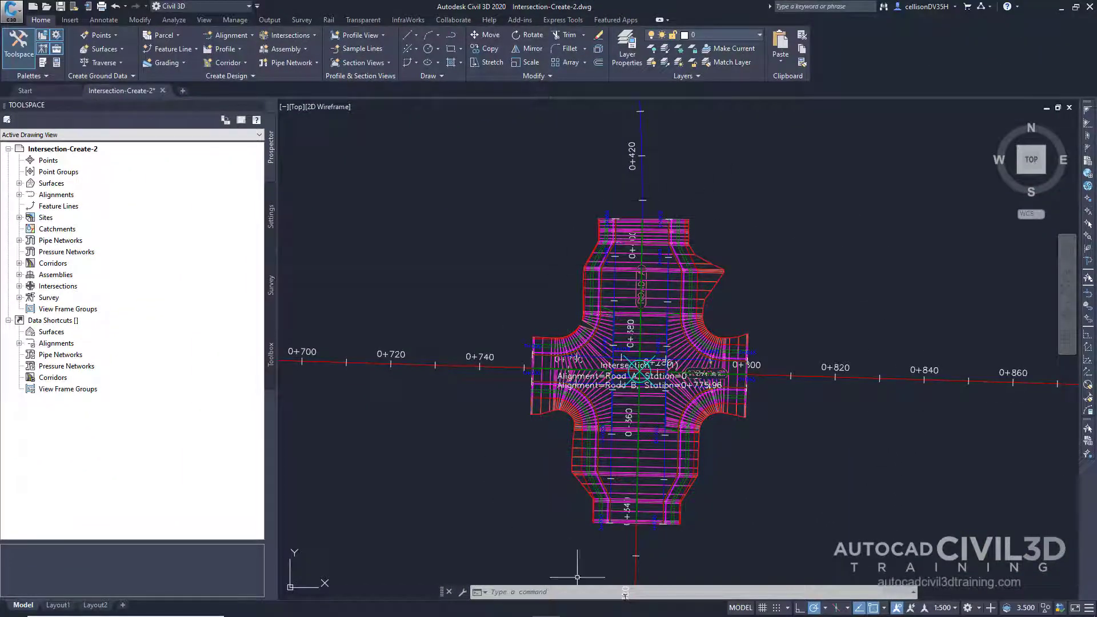
{"action": "mouse_move", "coordinate": [815, 533]}
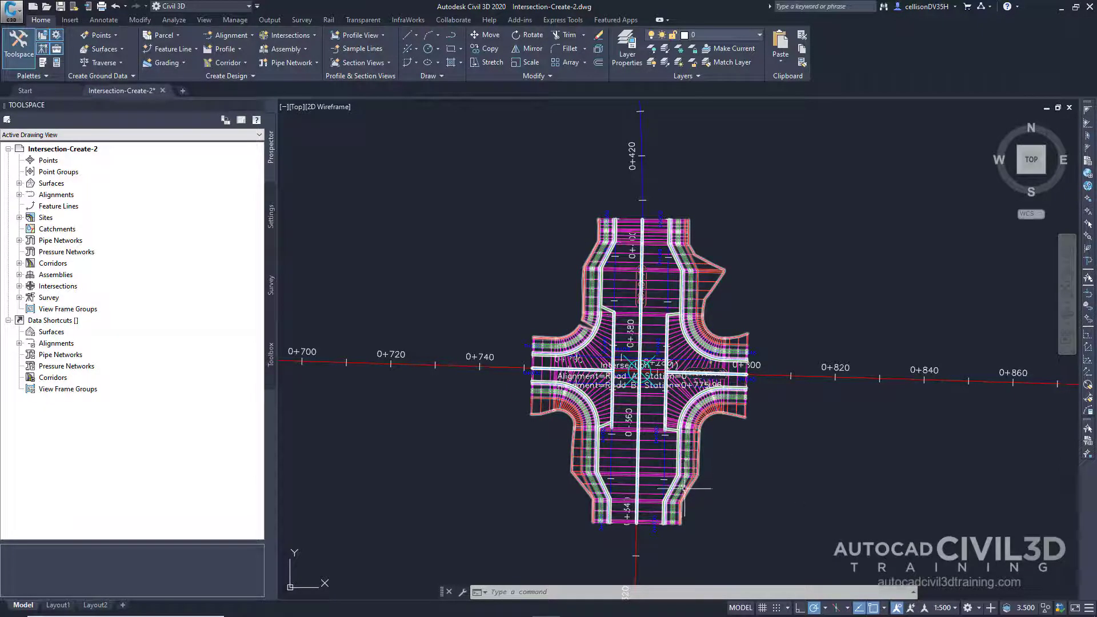
{"action": "mouse_move", "coordinate": [737, 477]}
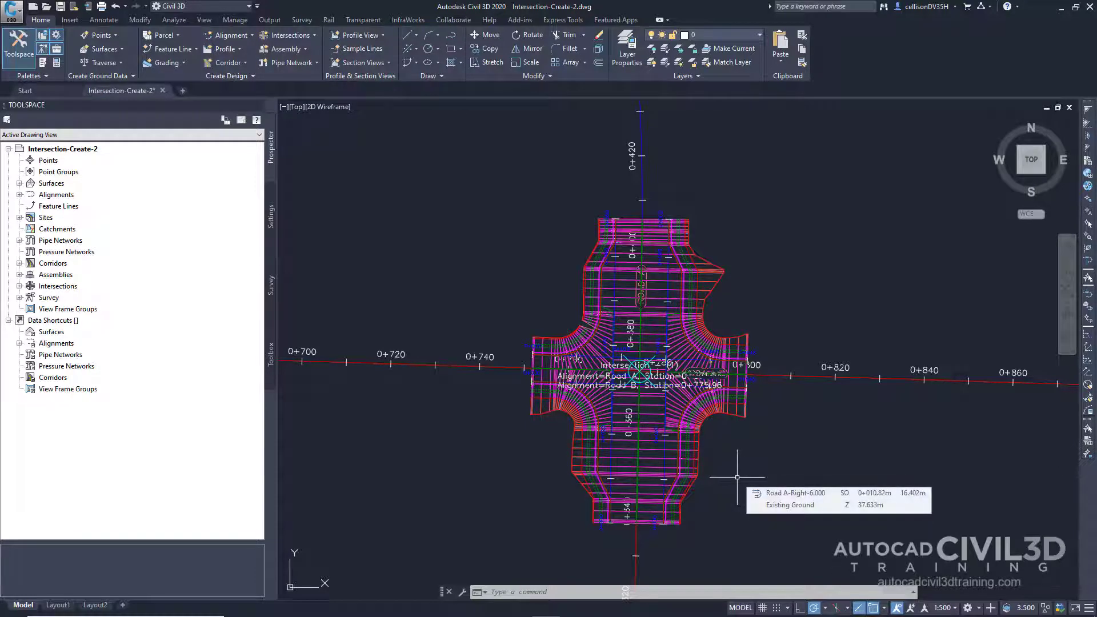